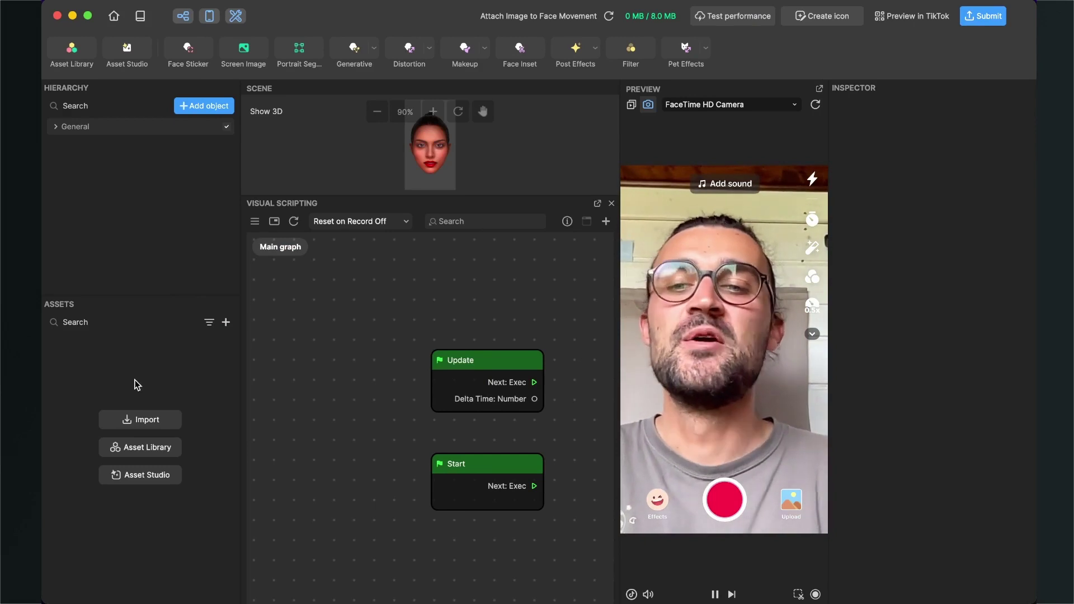
Import Picture.png so it becomes the Picture texture in a Textures folder.
click(143, 419)
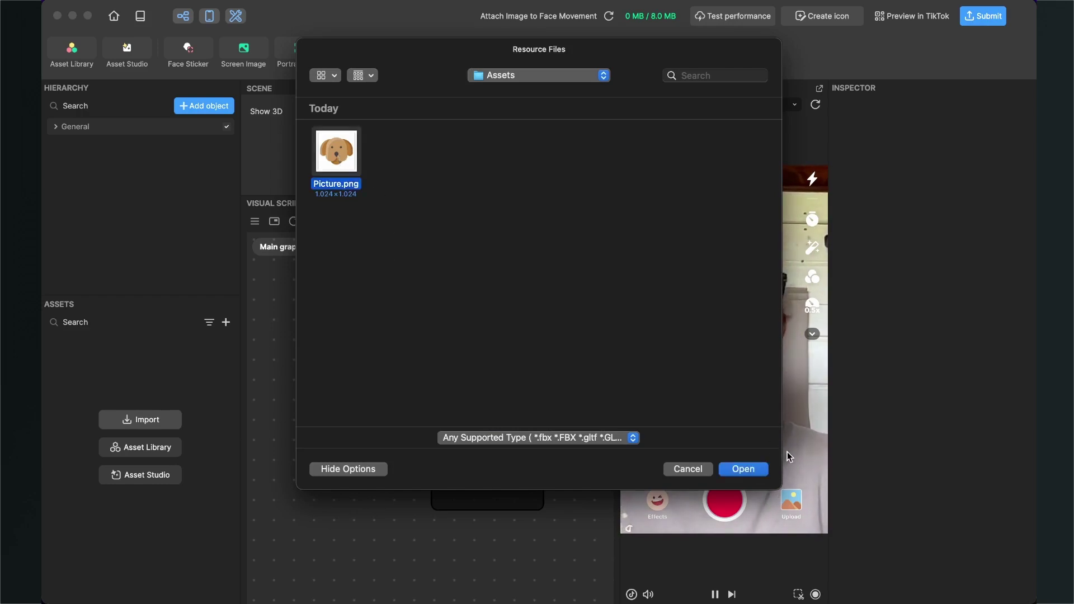
click(742, 469)
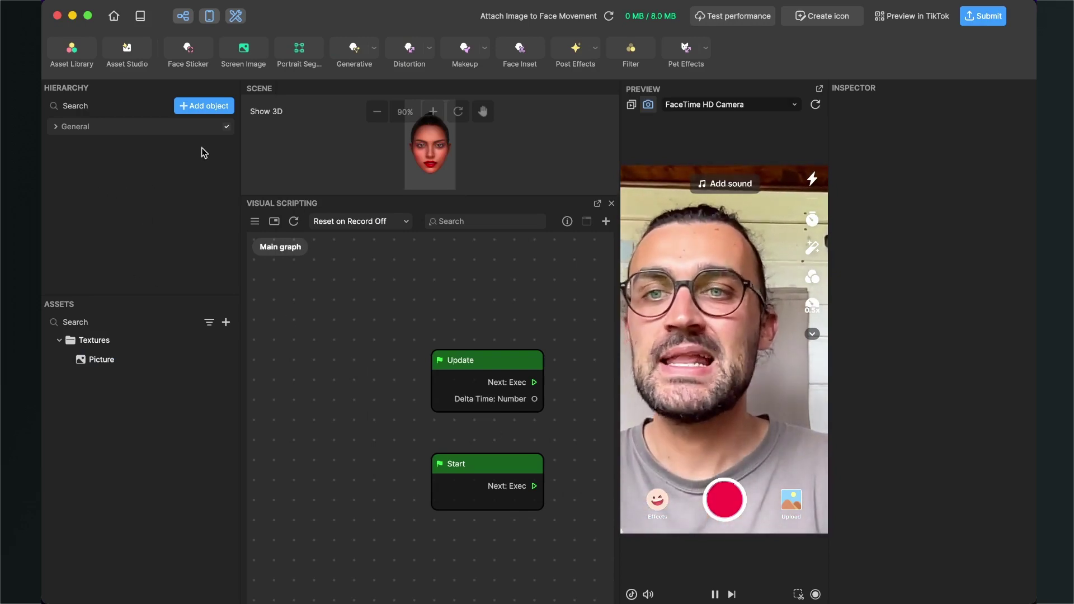
Add a Face Sticker from the Face Effects objects to the scene.
click(198, 107)
scroll(297, 173, up, 5)
scroll(297, 174, down, 10)
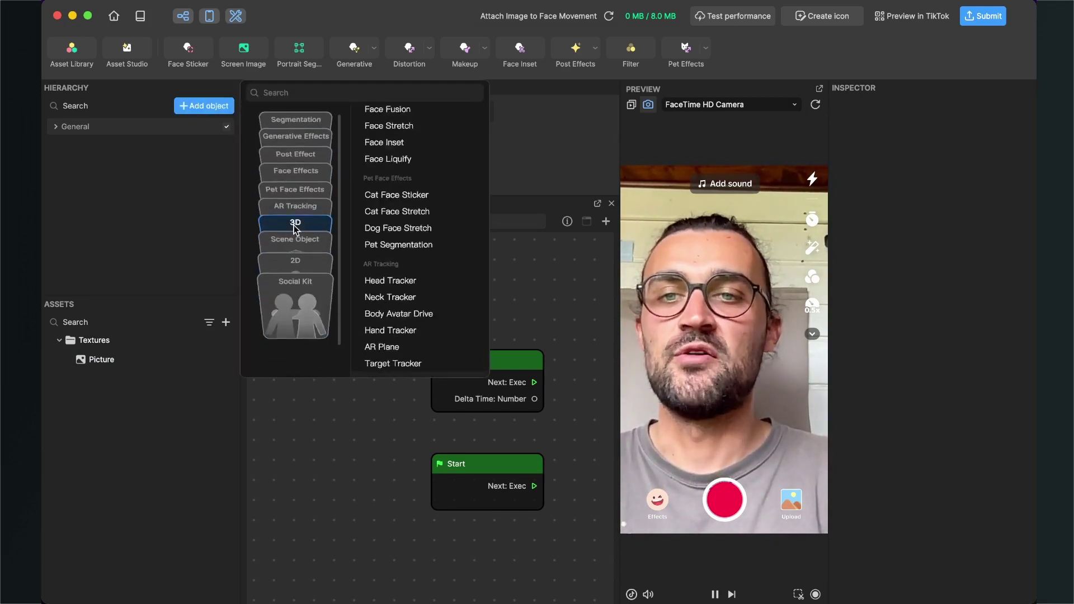
scroll(302, 174, up, 8)
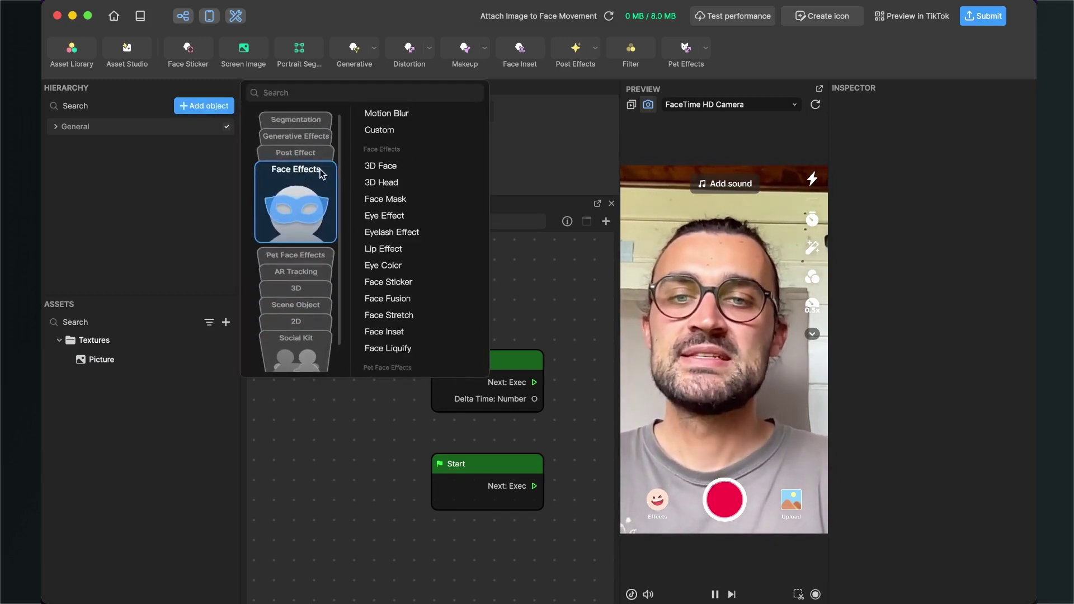
click(391, 281)
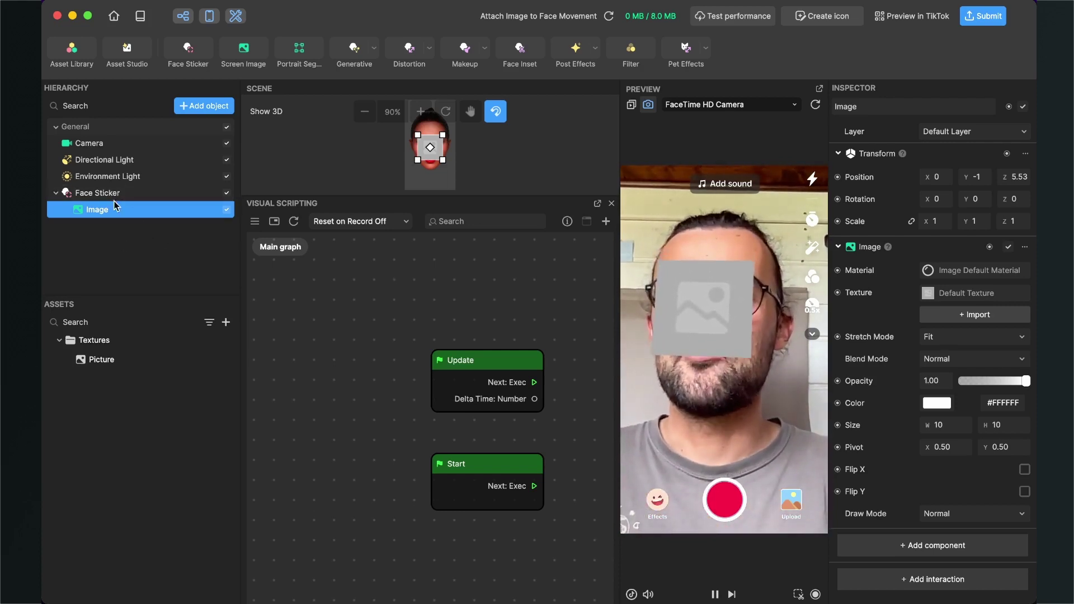
Assign the Textures > Picture texture to the Face Sticker's Image in the Inspector.
click(56, 193)
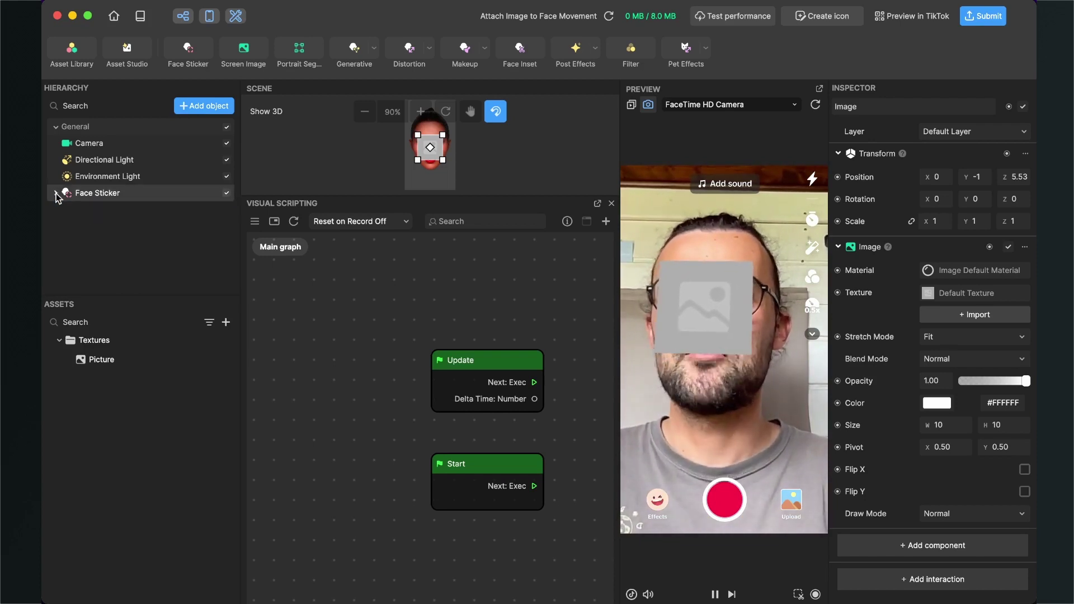
click(56, 193)
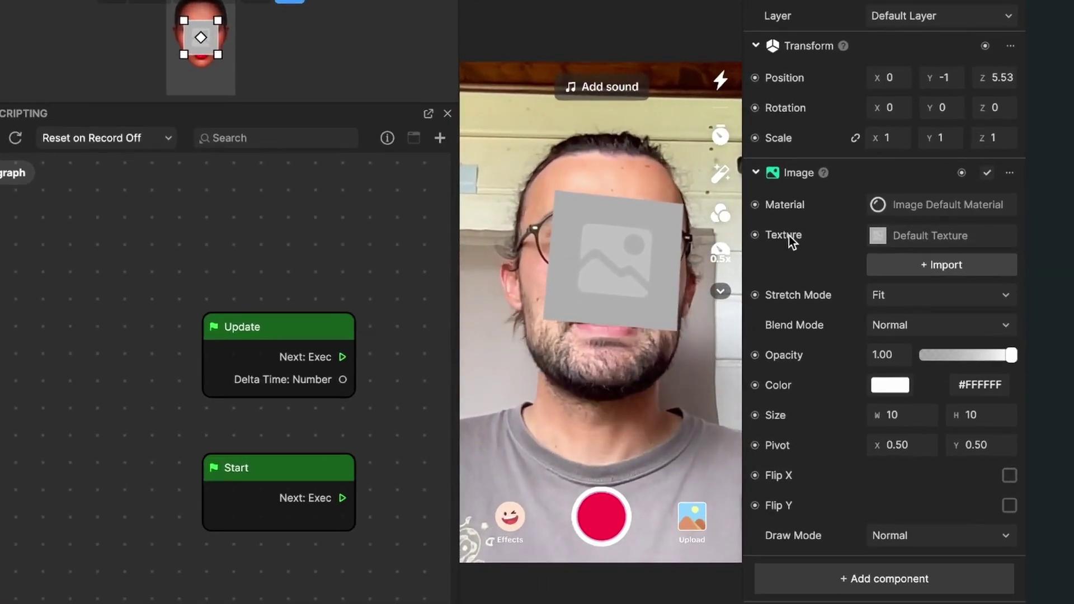
click(921, 238)
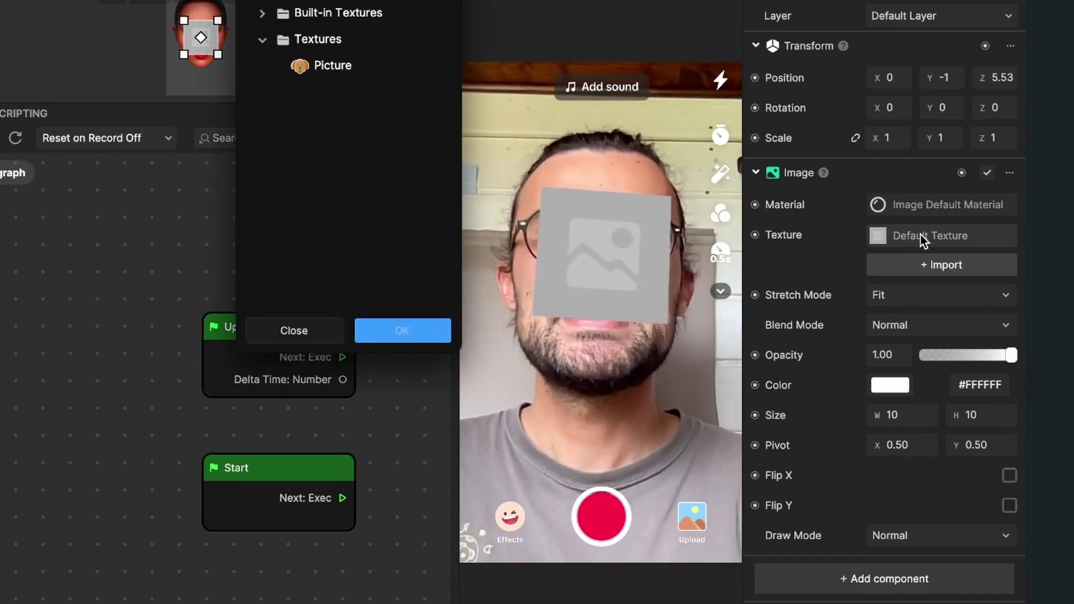
click(344, 73)
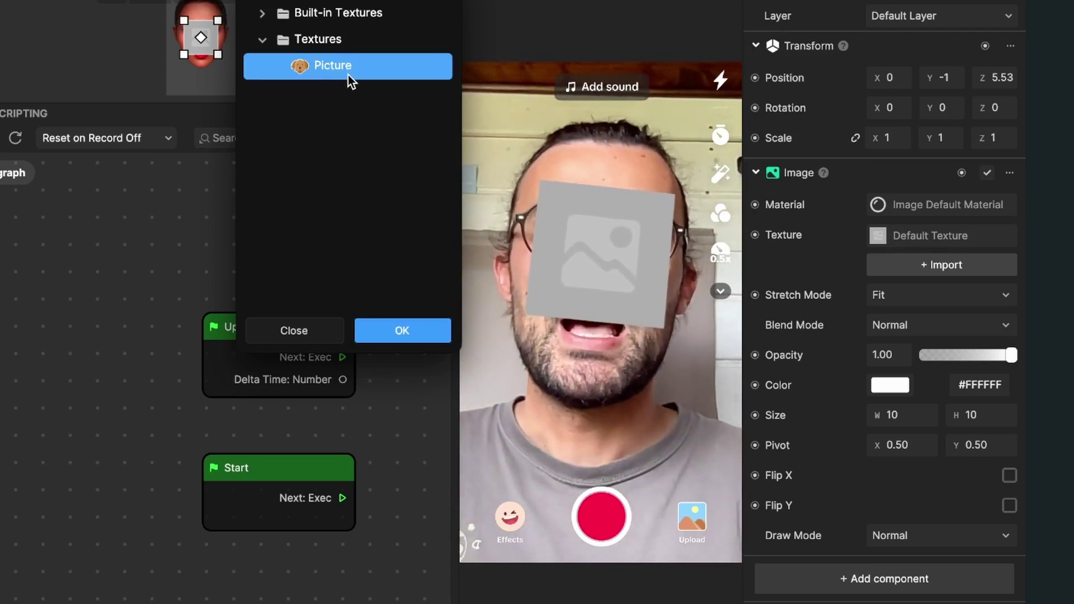
click(402, 330)
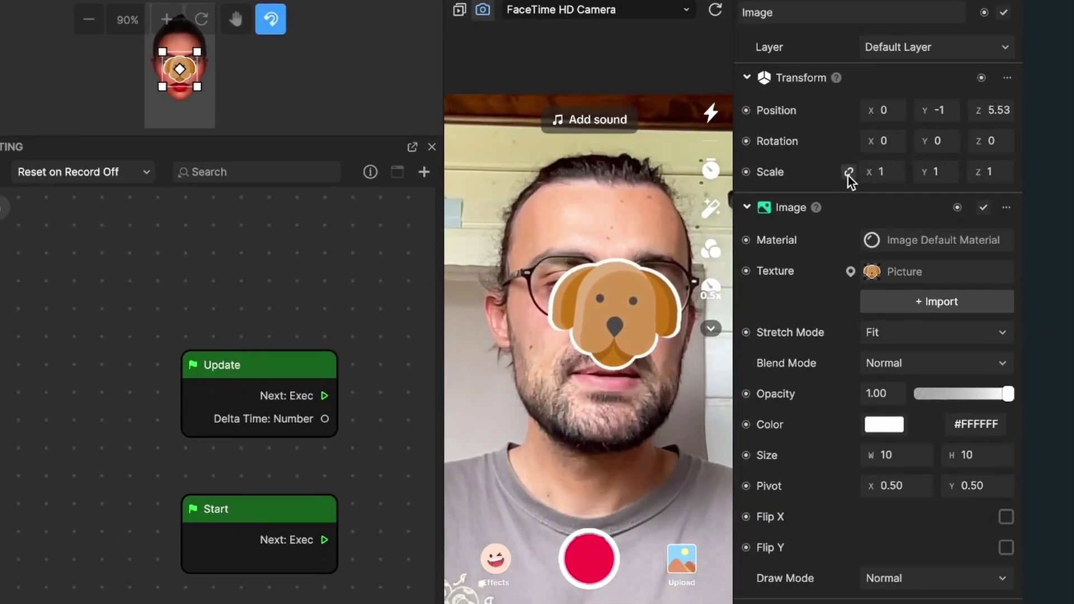
Link the scale axes and set the sticker's scale to 2.
click(848, 174)
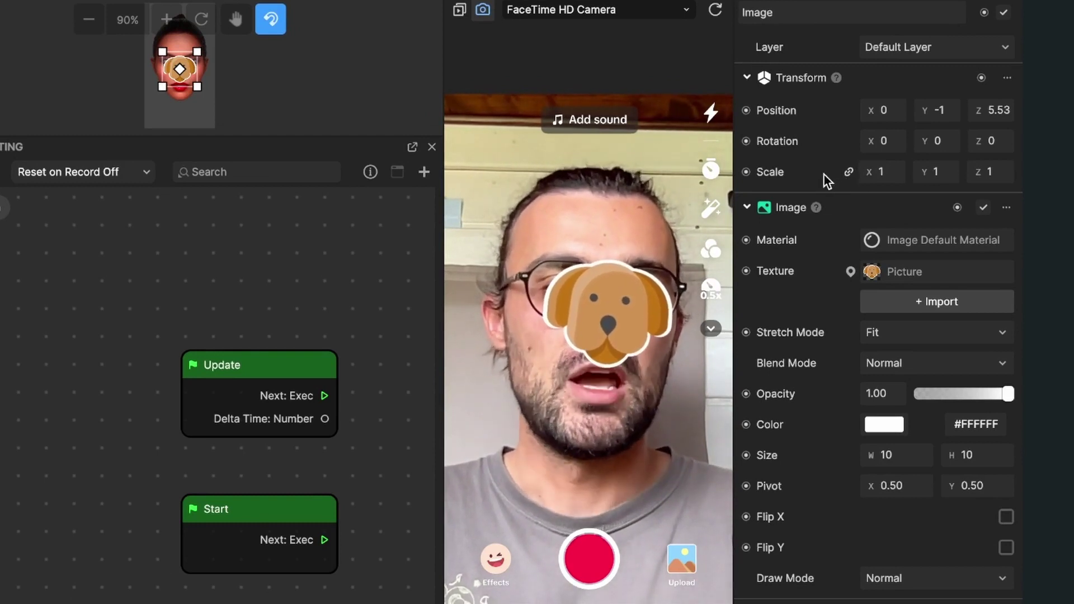
click(886, 175)
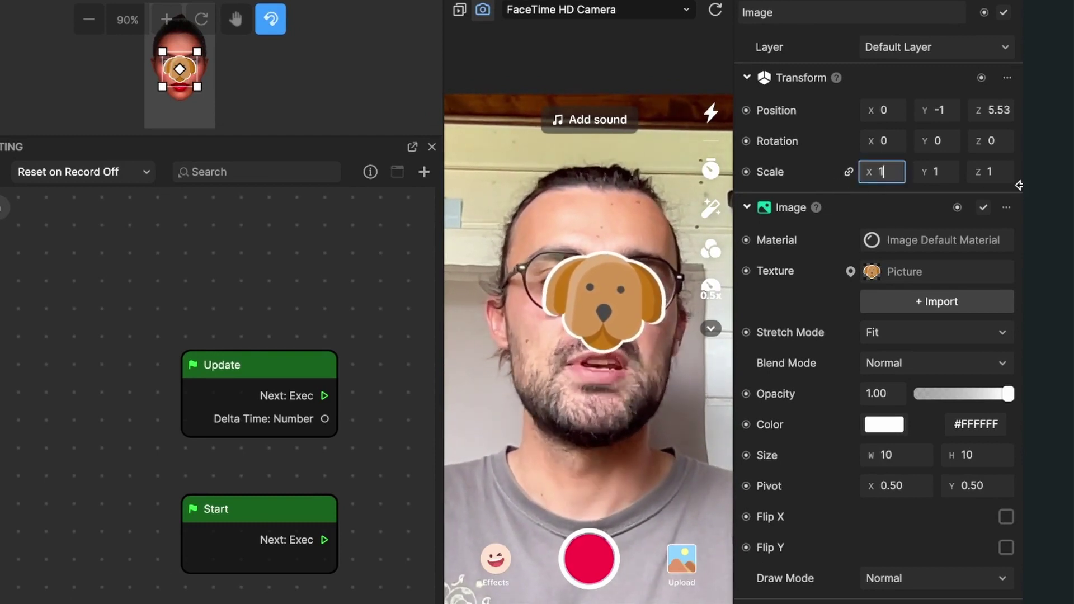
key(BackSpace)
text(2)
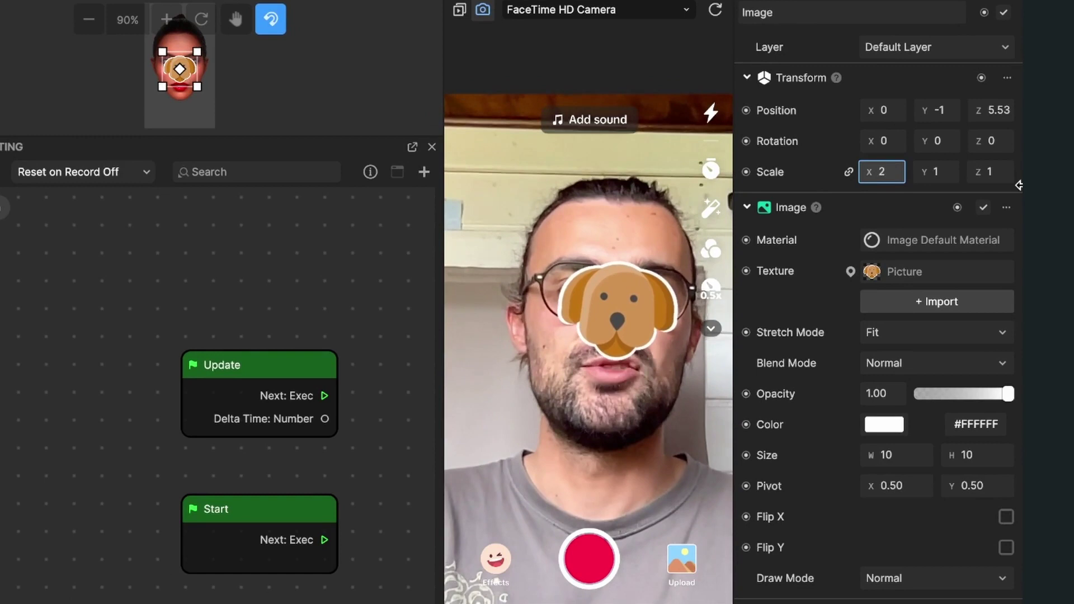
key(Return)
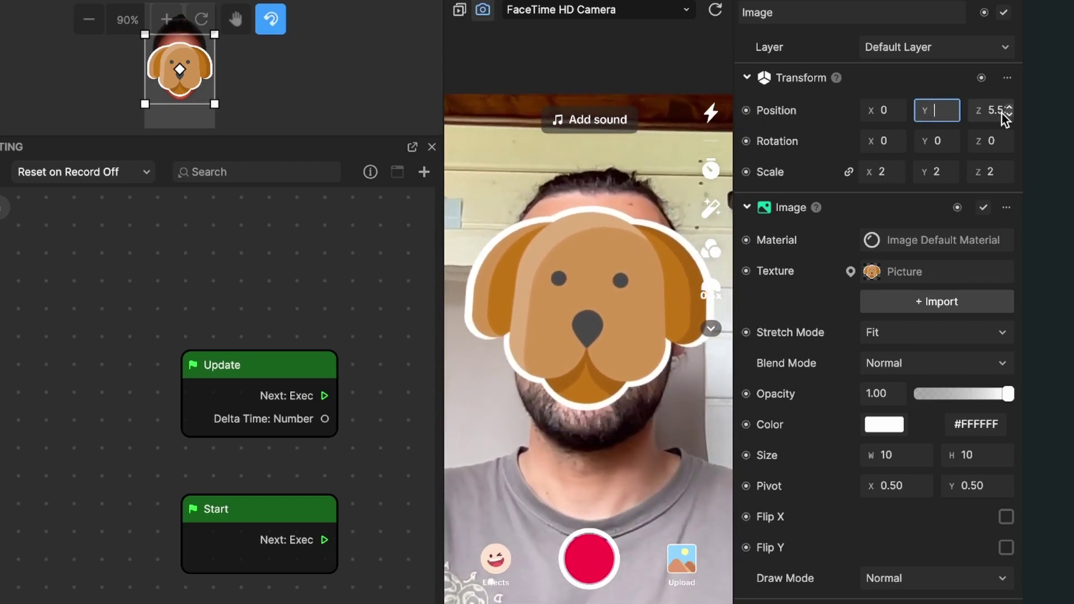
Raise the sticker to Position Y 14 and shrink its scale to 1.5.
key(Return)
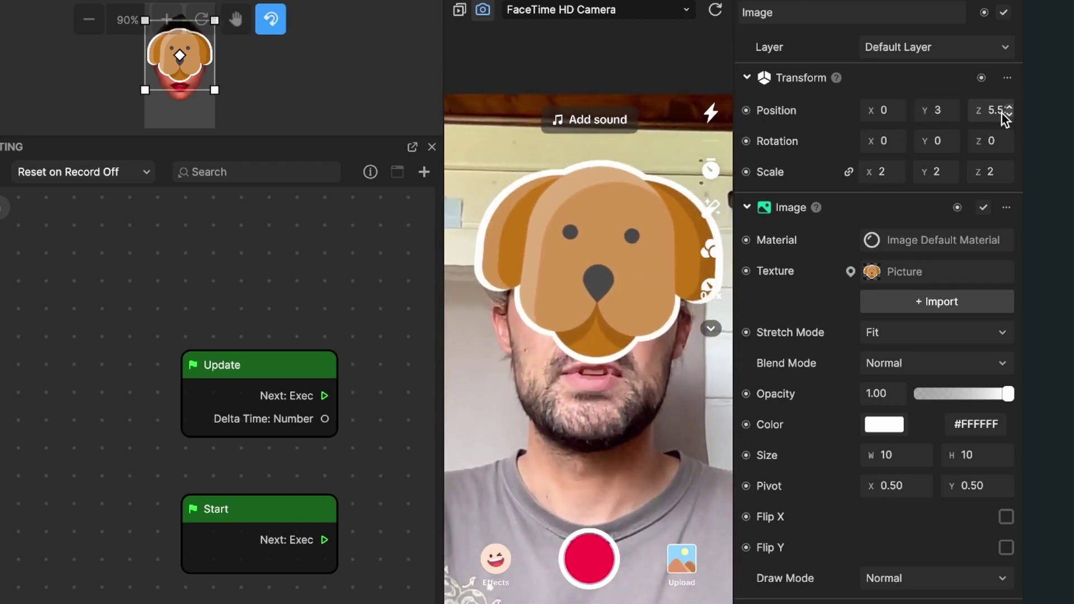
text(1)
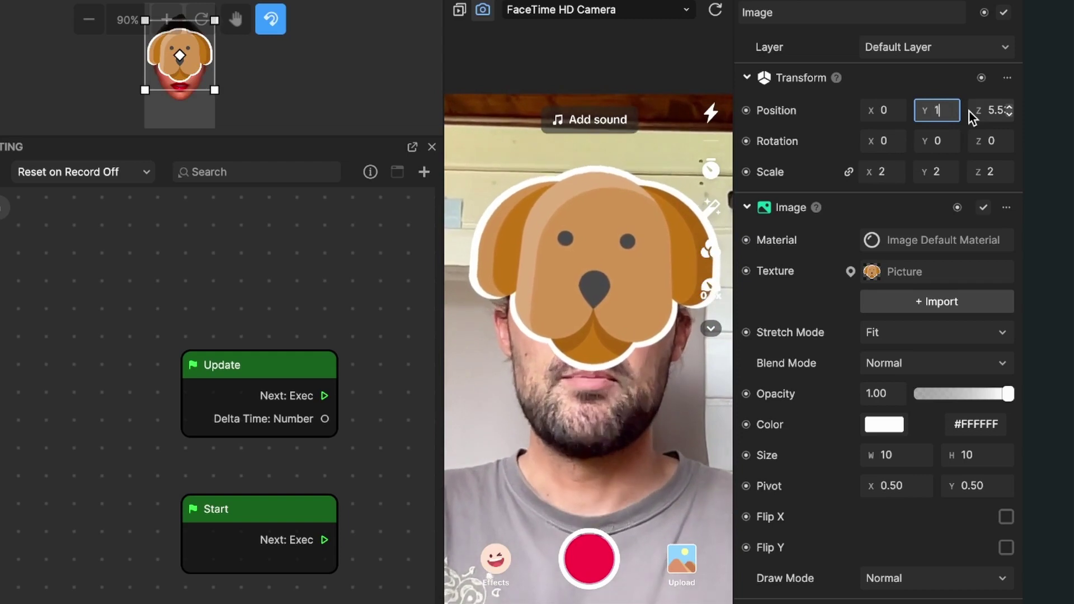
text(0)
key(Return)
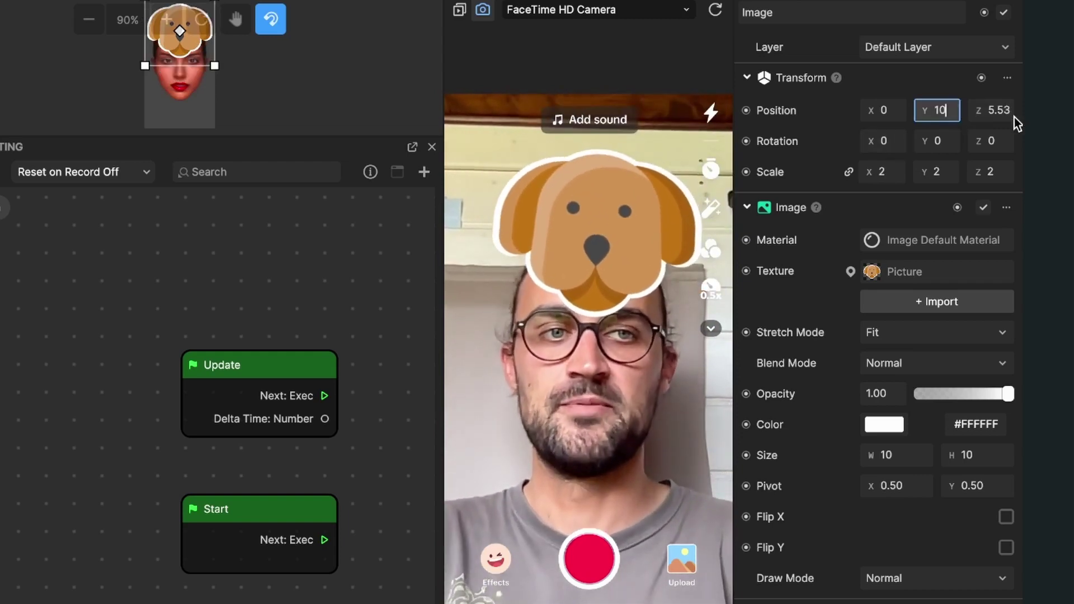
key(BackSpace)
text(4)
key(Return)
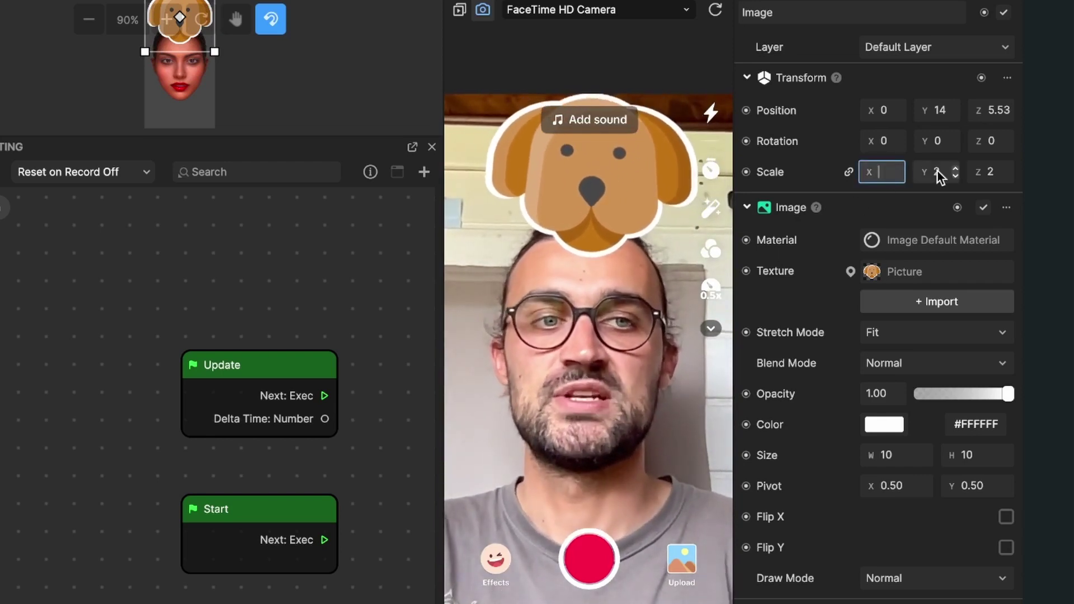
text(1)
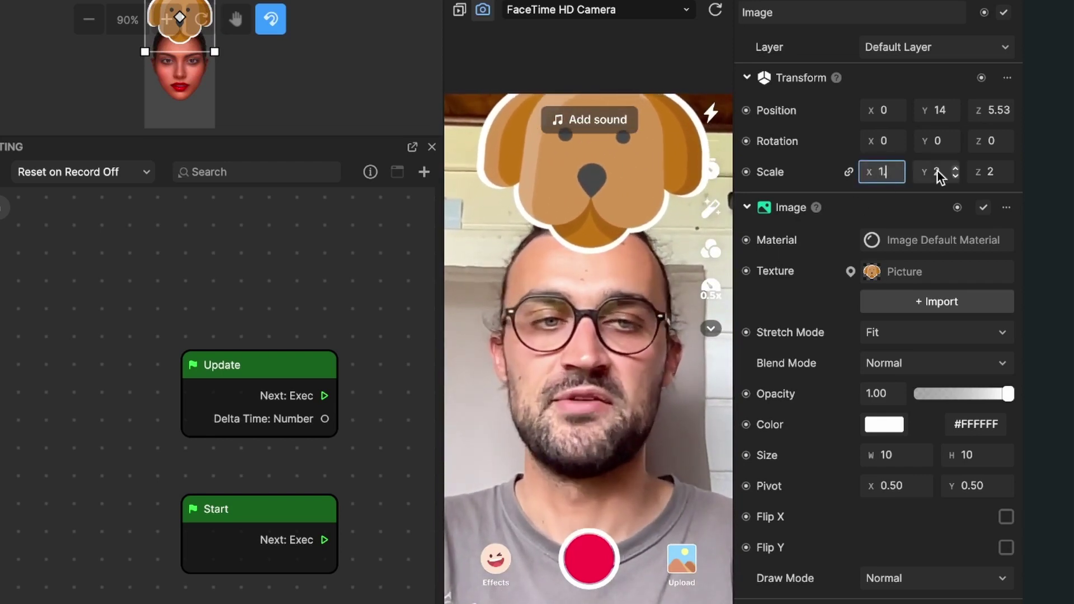
text(.5)
key(Return)
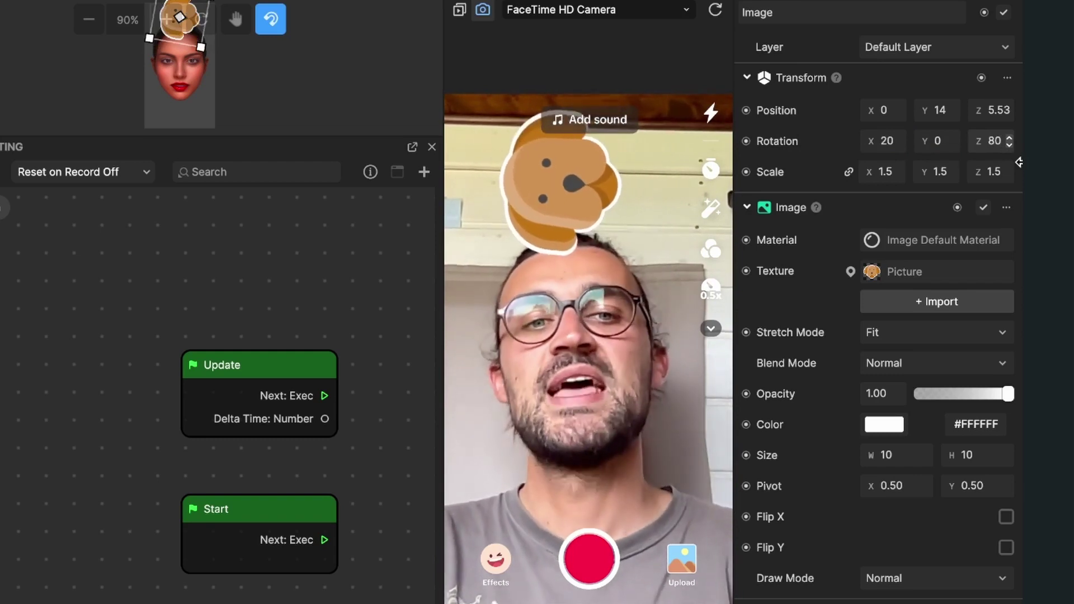
click(991, 145)
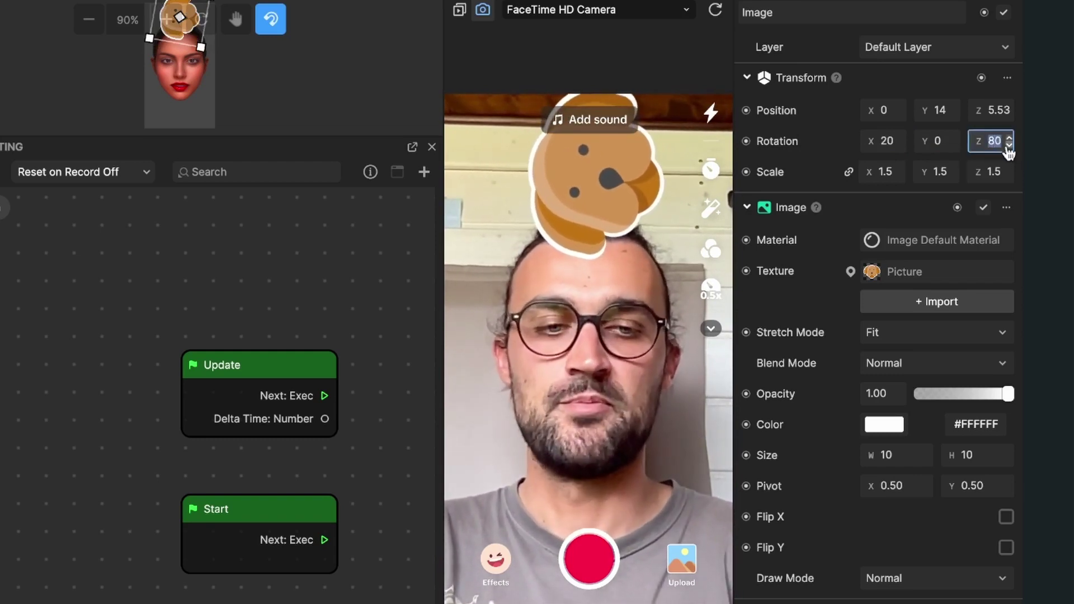
double_click(886, 141)
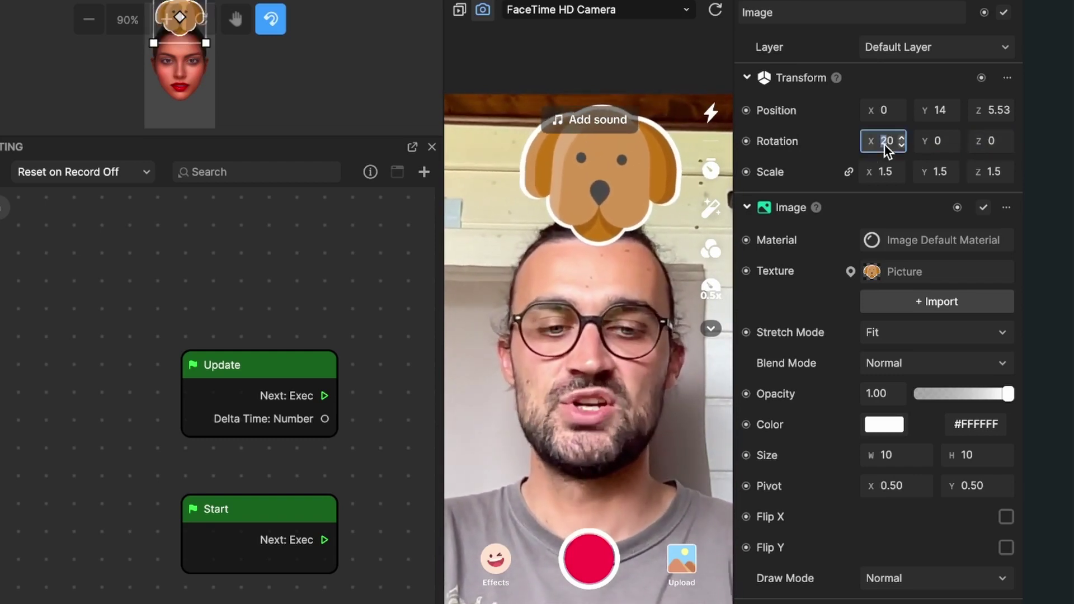
text(0)
key(Return)
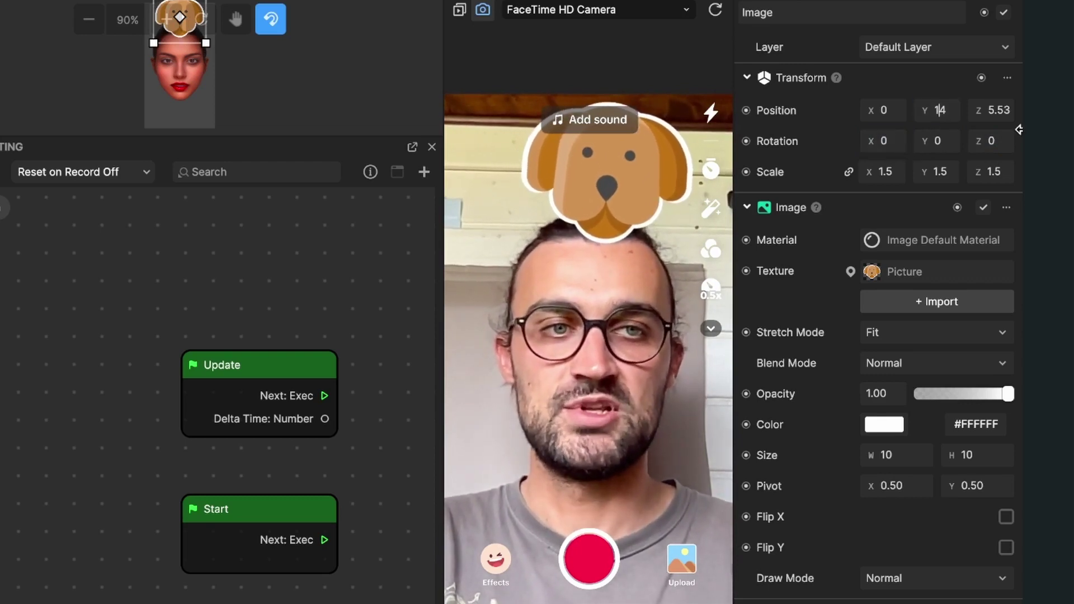